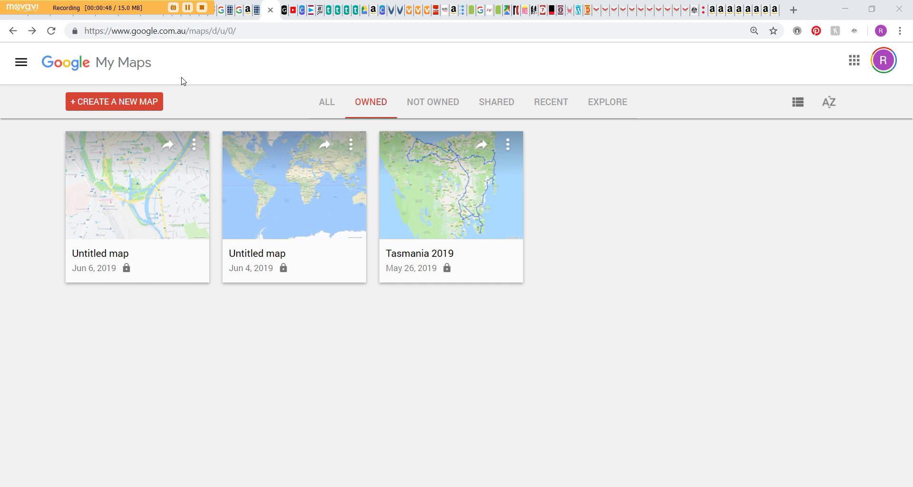
Create a new blank map and zoom the view in on the Canterbury coast near Christchurch.
left_click(148, 109)
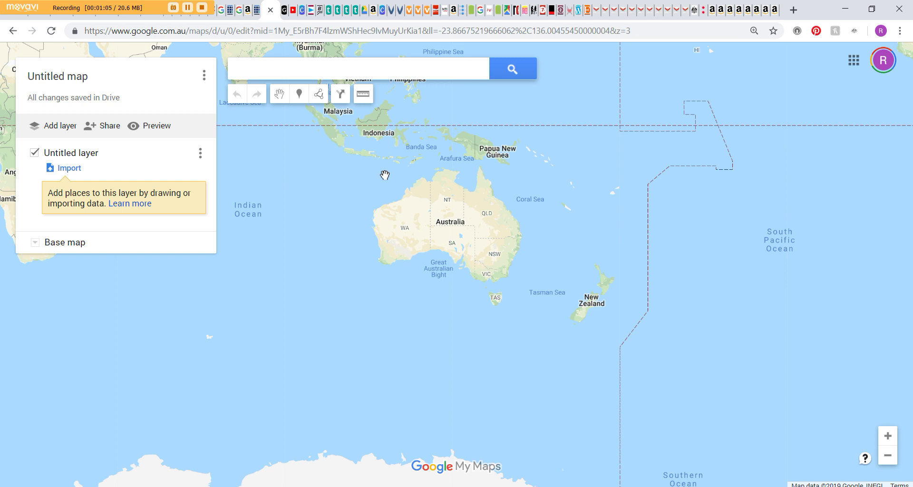
left_click_drag(382, 174, 413, 199)
scroll(414, 195, "down", 1)
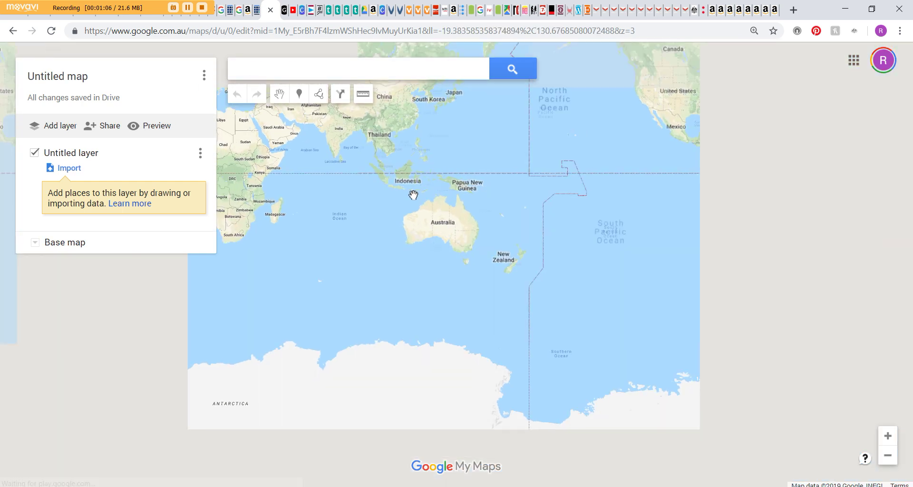
scroll(522, 268, "up", 3)
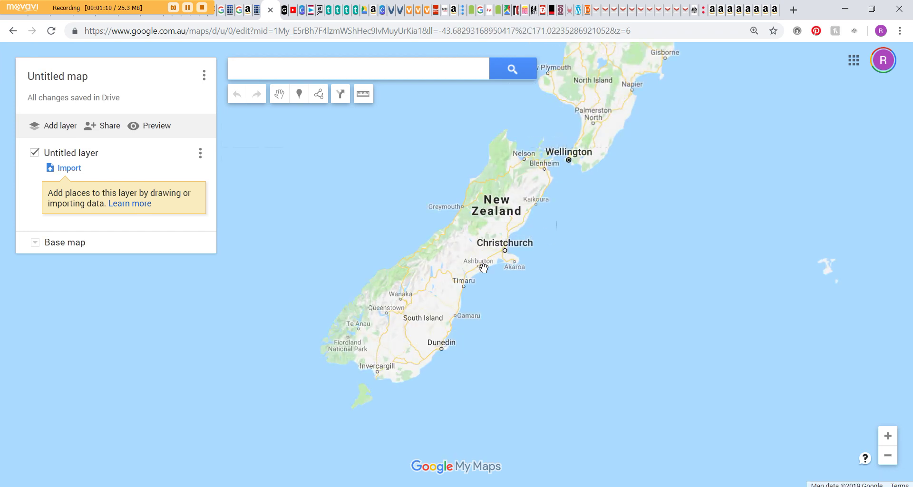
scroll(482, 259, "up", 2)
scroll(434, 350, "up", 1)
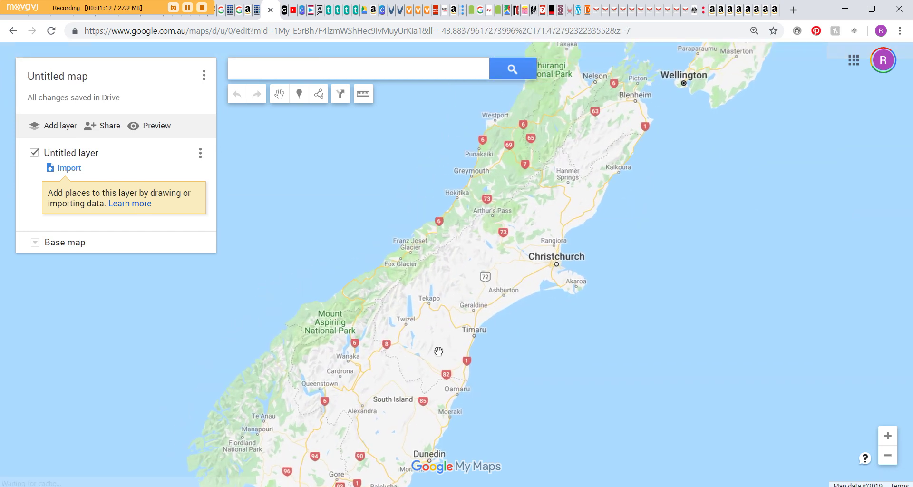
left_click_drag(582, 299, 548, 342)
scroll(586, 322, "up", 1)
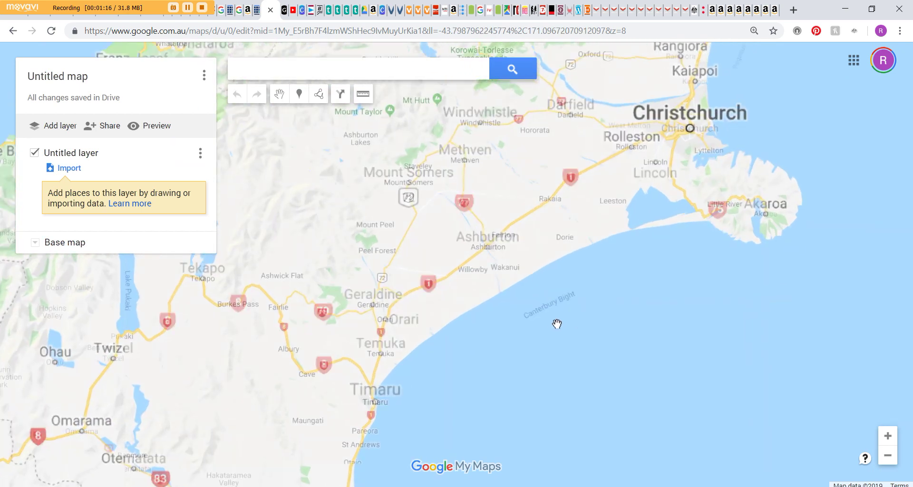
left_click_drag(481, 333, 526, 386)
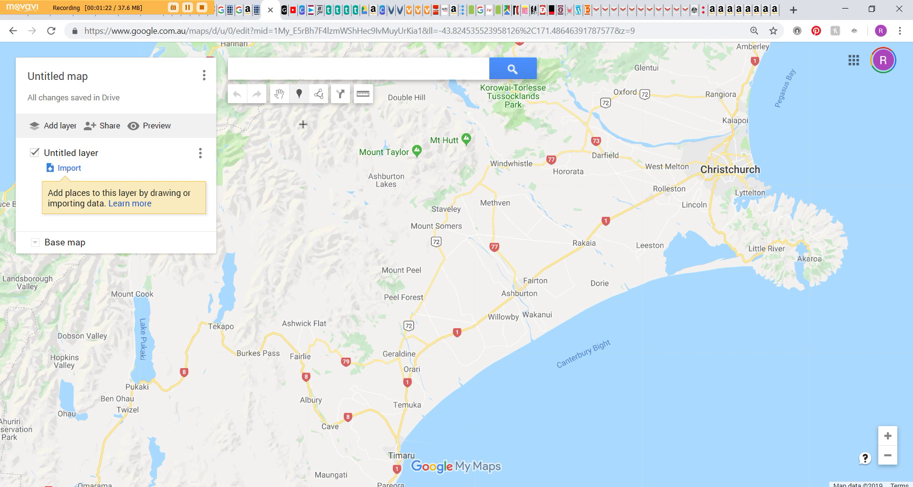
Drop a marker on Christchurch, name it 'Christchurch' and save it.
left_click(308, 93)
left_click(727, 168)
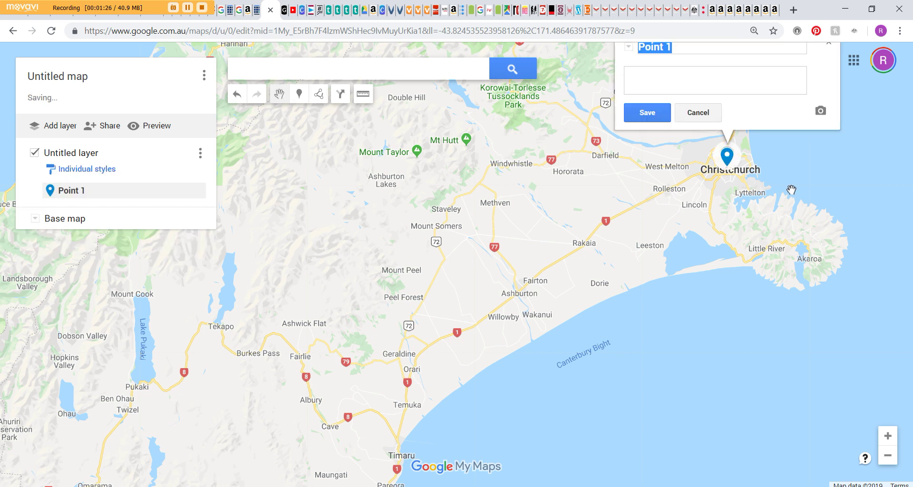
type("CHr")
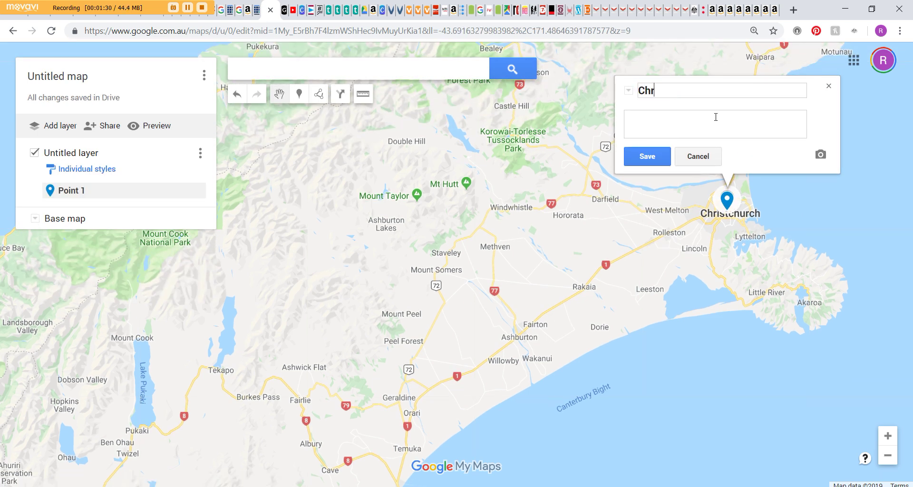
type("istr")
key("BackSpace")
type("church")
left_click(667, 157)
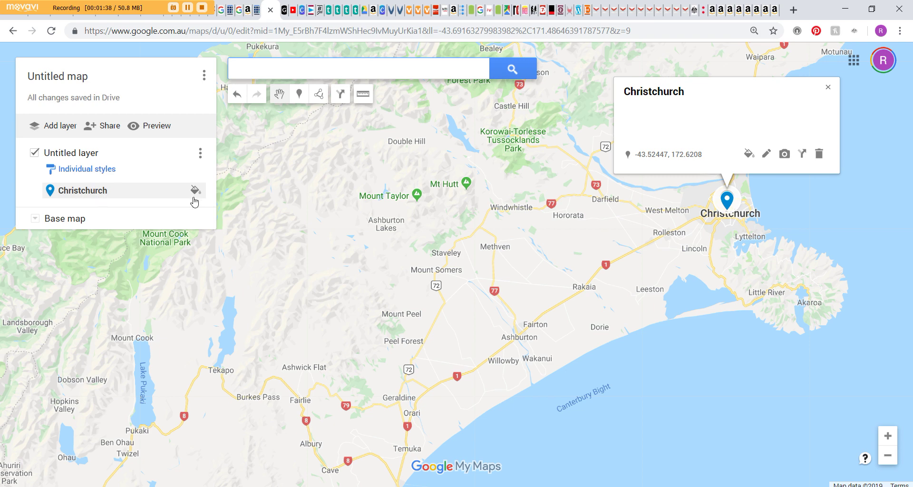
left_click_drag(644, 278, 637, 329)
scroll(643, 297, "up", 2)
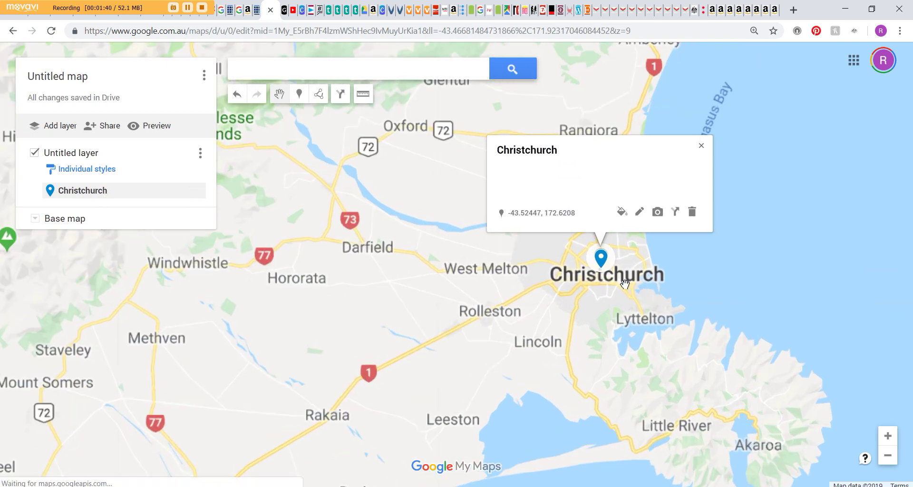
scroll(619, 285, "up", 3)
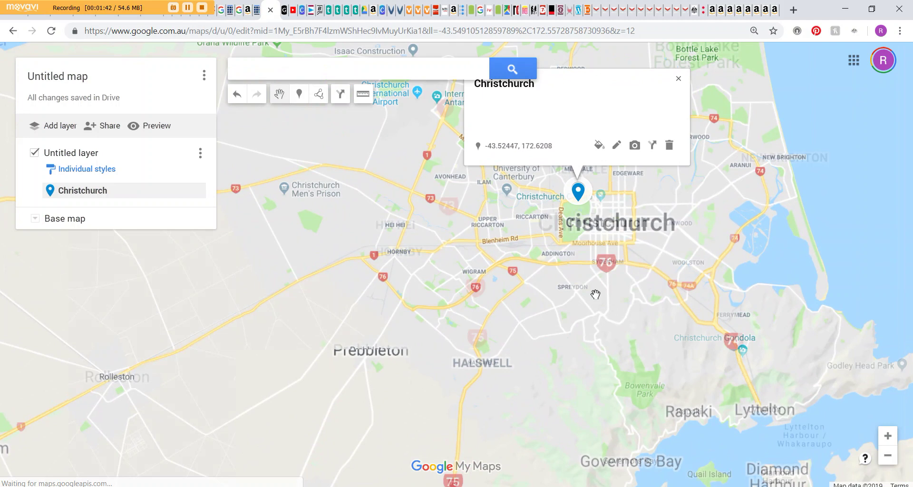
Give the Christchurch marker the bed (lodging) icon in orange.
left_click(194, 191)
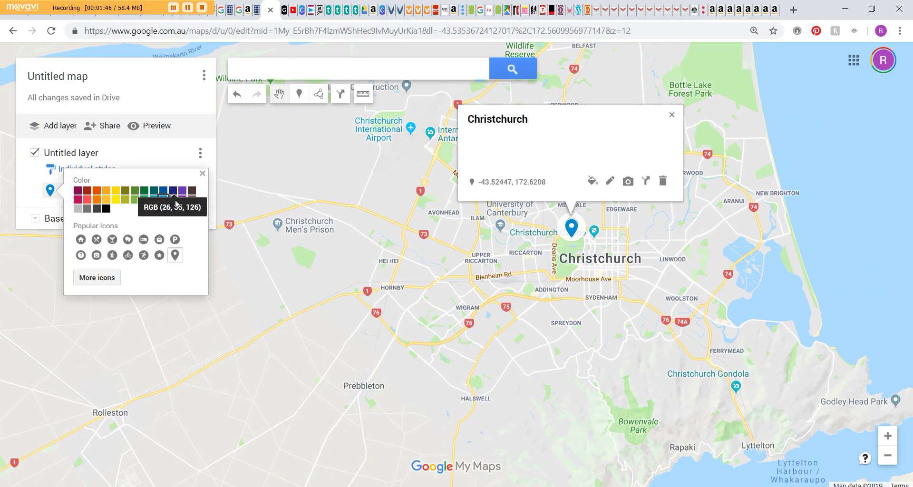
left_click(97, 256)
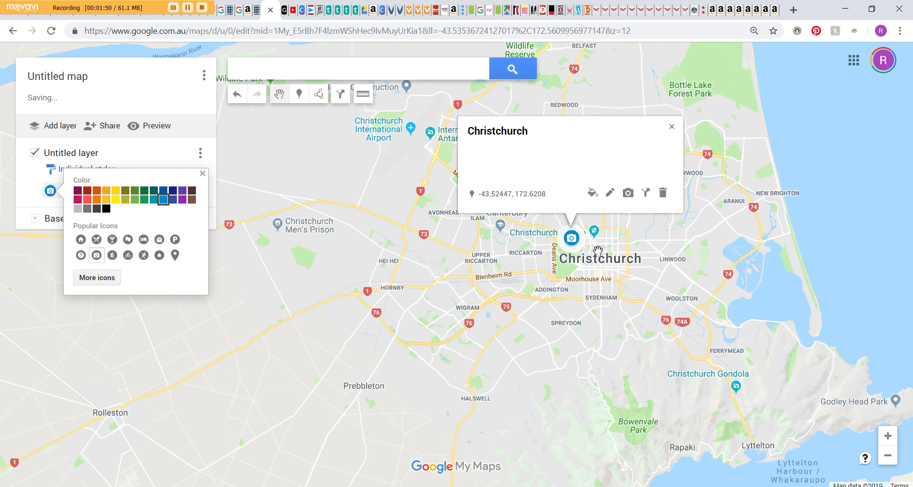
left_click(143, 239)
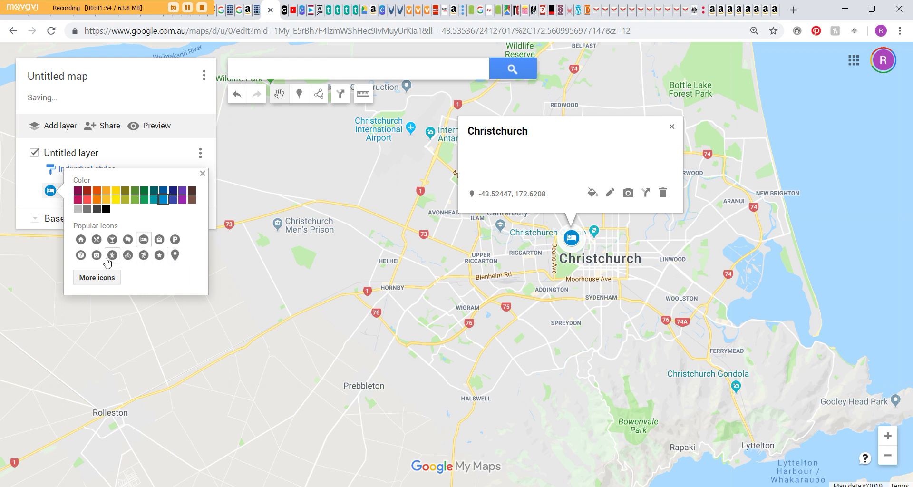
left_click(95, 242)
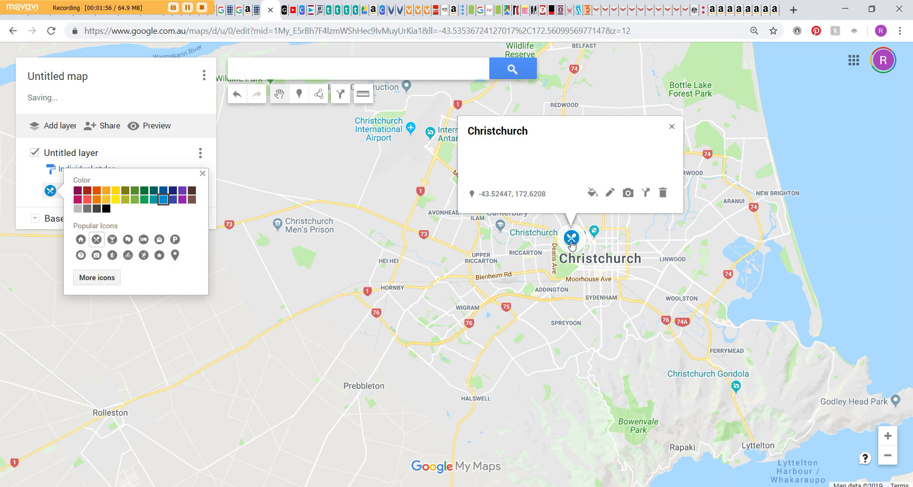
left_click(176, 239)
left_click(144, 200)
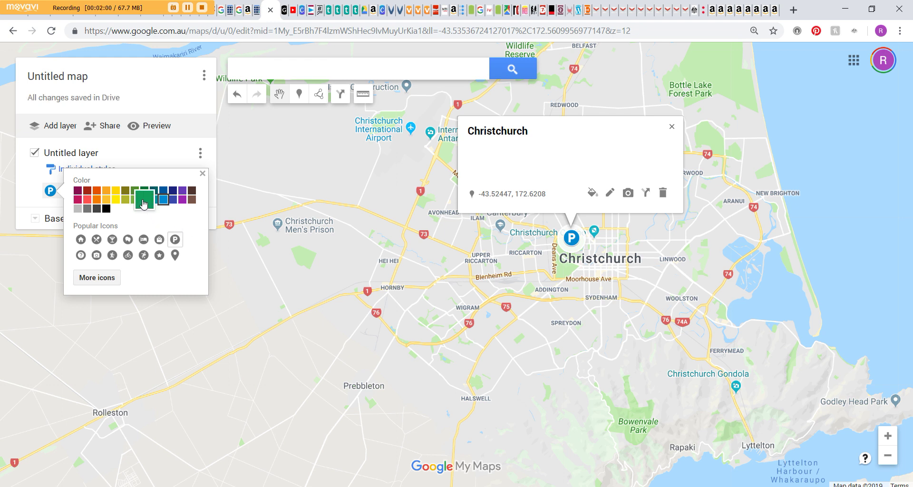
left_click(96, 239)
left_click(144, 239)
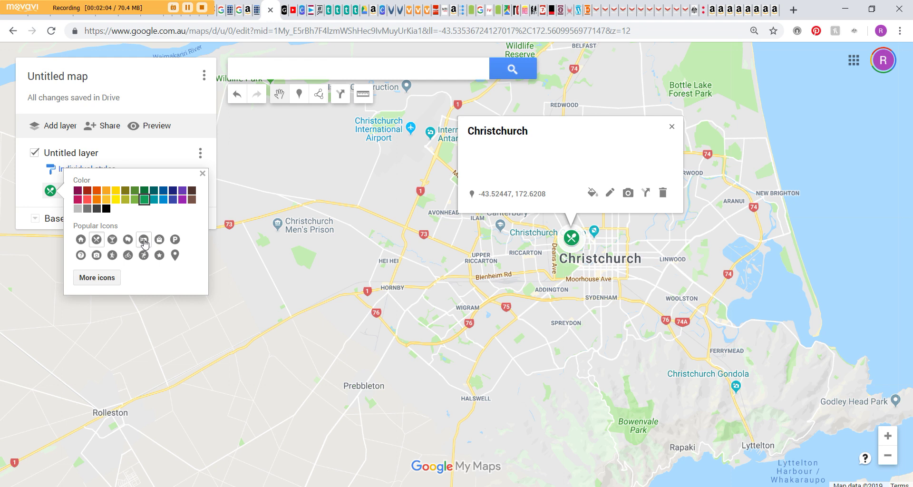
left_click(97, 200)
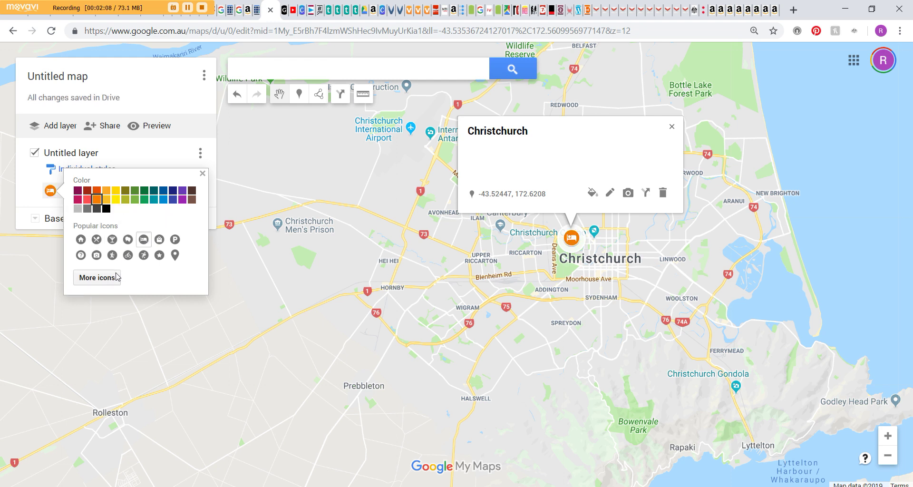
left_click(203, 174)
Nudge the Christchurch marker south-east and zoom out to show more of the South Island.
mouse_move(564, 244)
left_mouse_down()
mouse_move(597, 266)
mouse_move(588, 257)
left_mouse_up()
scroll(581, 286, "down", 2)
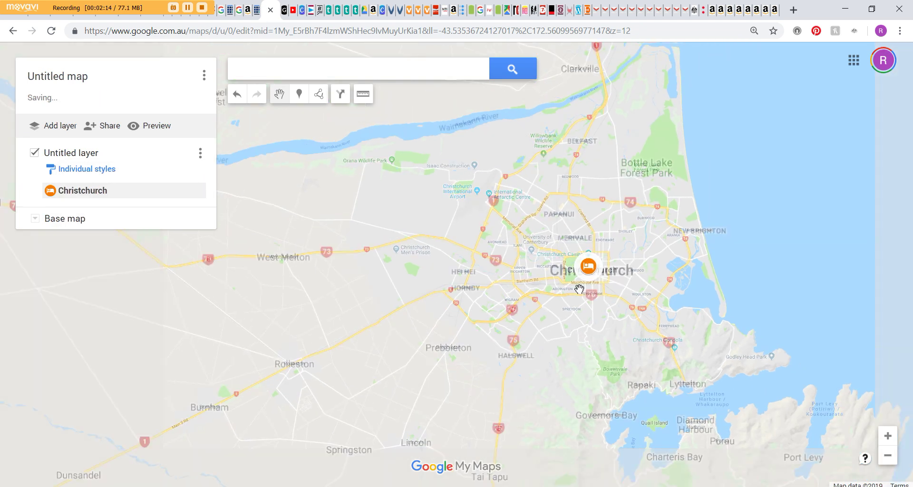
scroll(554, 289, "up", 2)
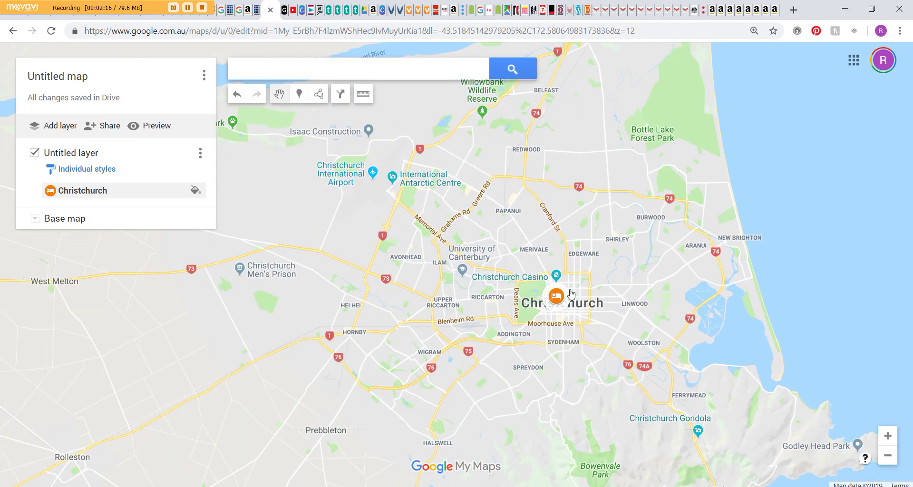
scroll(518, 346, "up", 2)
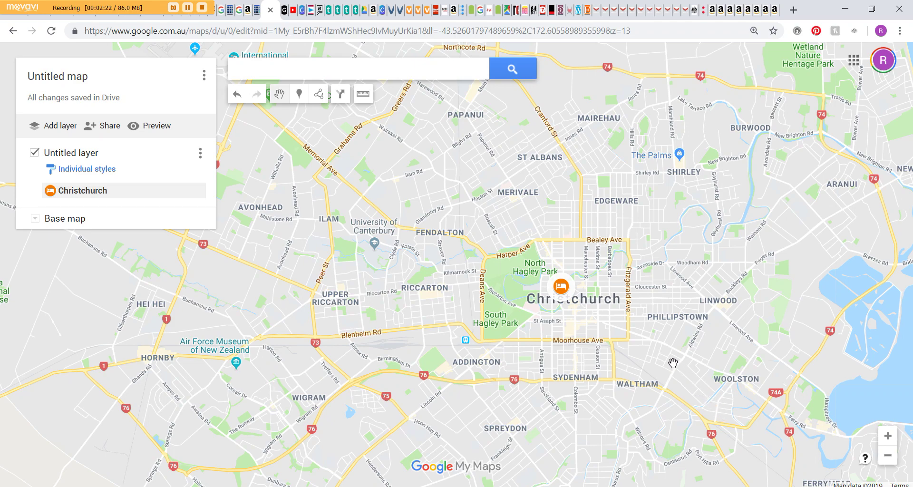
scroll(658, 341, "down", 2)
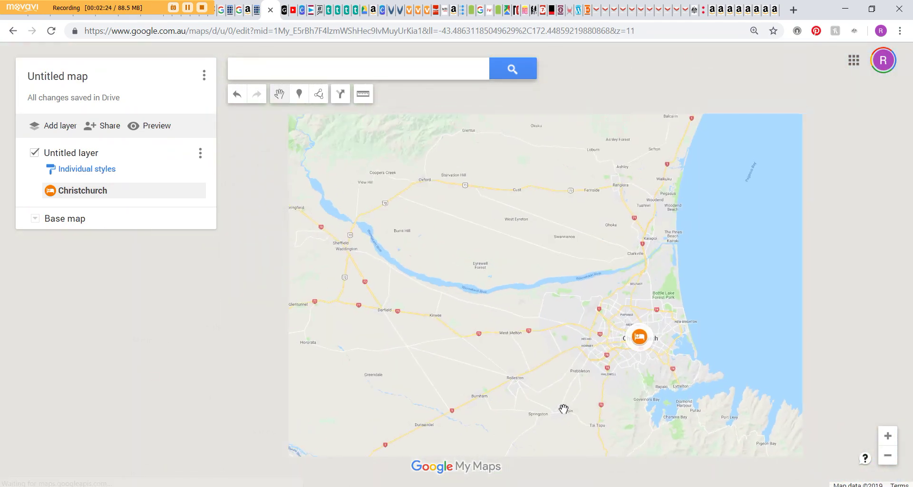
scroll(595, 390, "down", 2)
left_click_drag(508, 441, 616, 327)
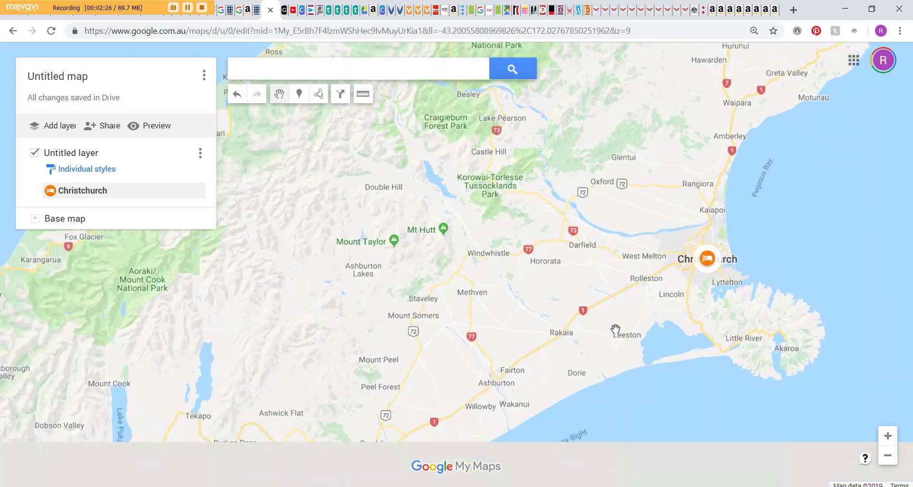
scroll(593, 359, "down", 1)
left_click_drag(598, 386, 637, 316)
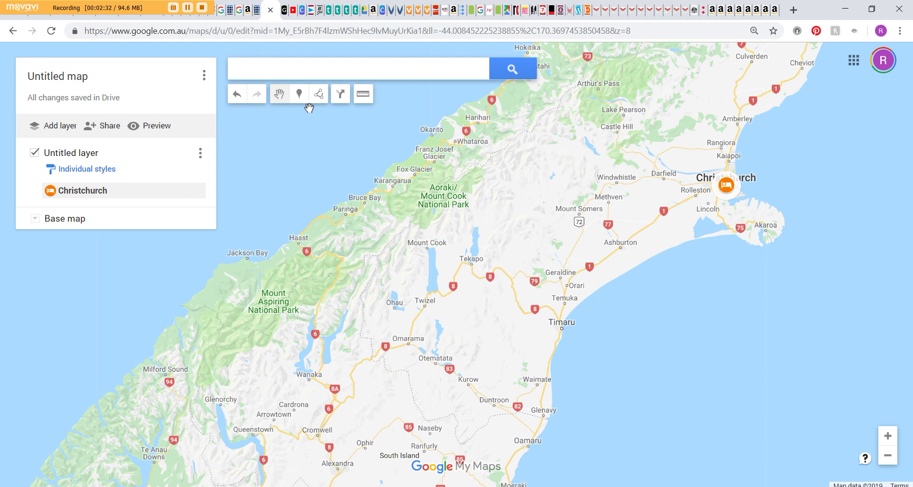
Change the Christchurch marker's icon to a plain pin.
left_click(196, 191)
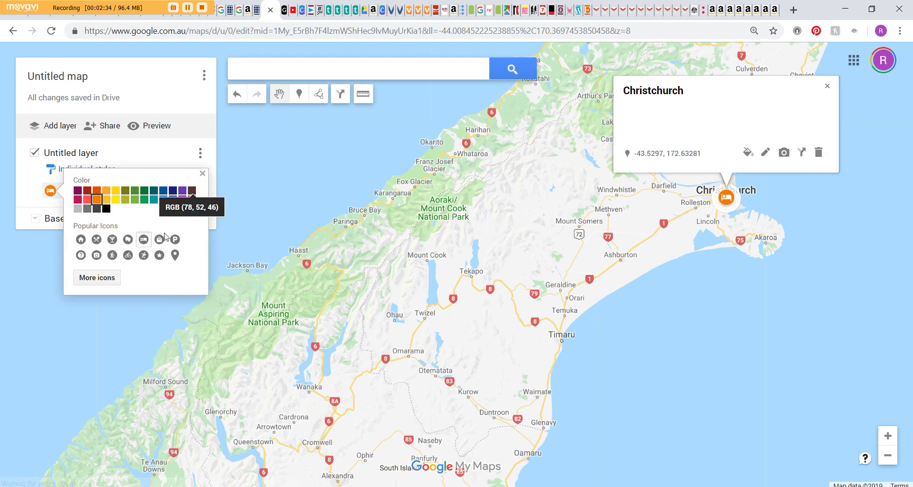
left_click(175, 255)
left_click(202, 173)
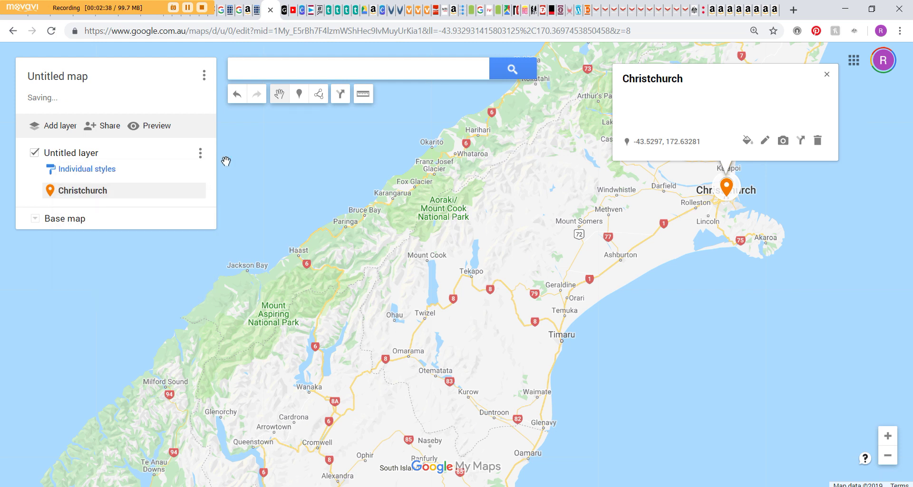
Place a second marker near Fairlie and start renaming it Fairlie.
left_click(306, 97)
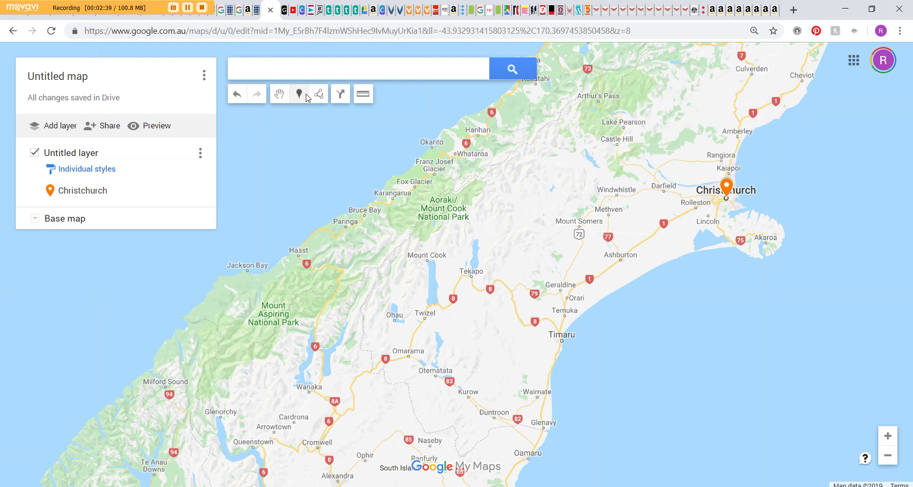
left_click(512, 290)
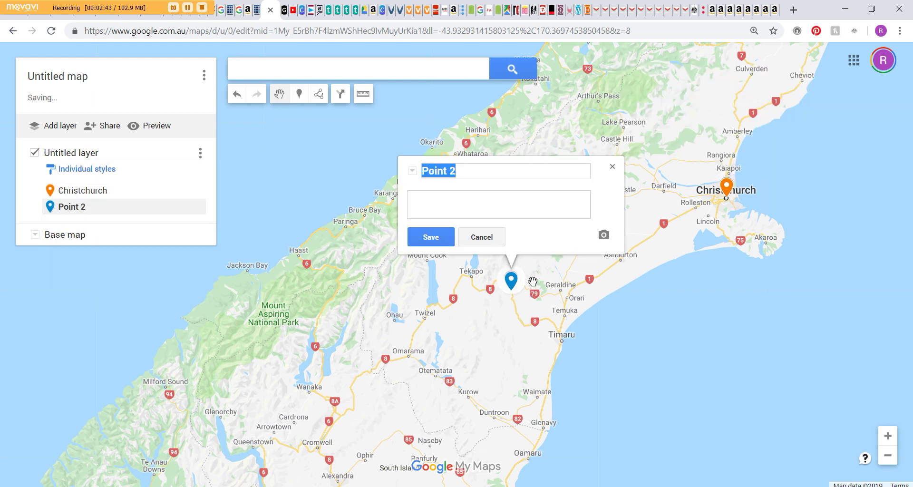
left_click(489, 170)
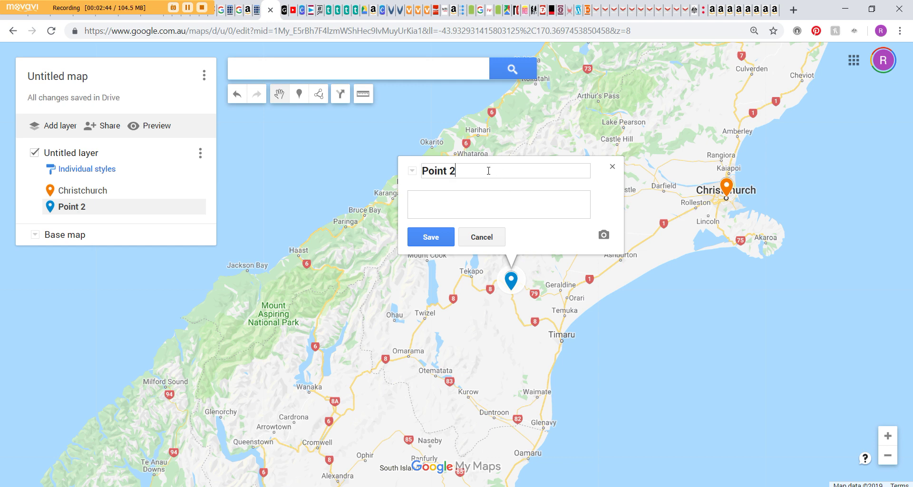
key("ctrl+a")
type("Fi")
type("irlie")
Save the Fairlie name and set the Fairlie marker colour to orange.
left_click(431, 237)
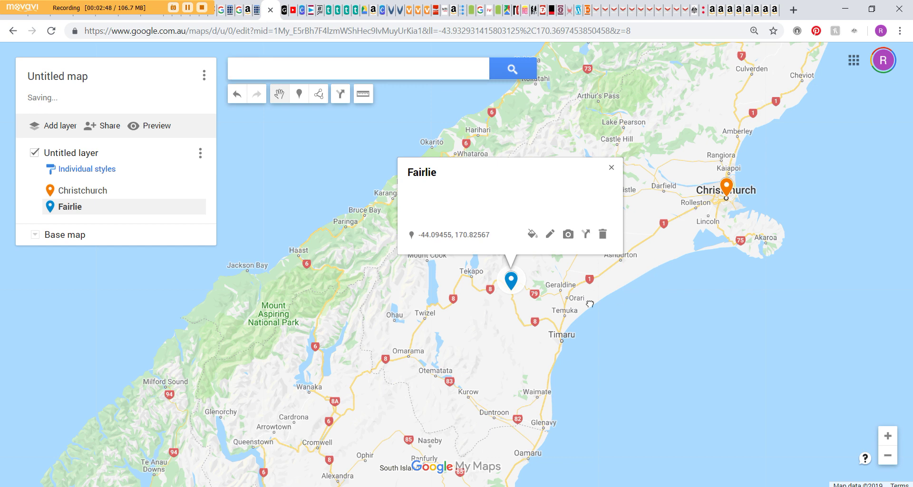
left_click_drag(615, 298, 545, 317)
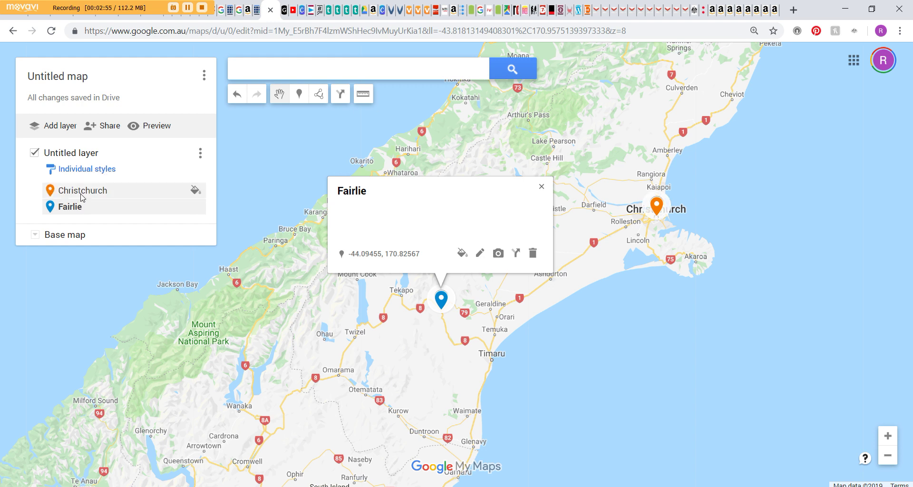
left_click(195, 208)
left_click(99, 218)
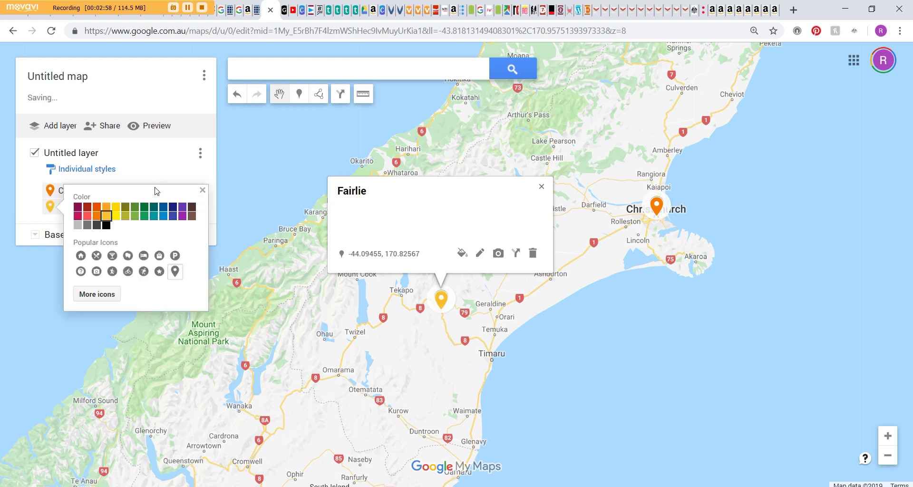
left_click(97, 216)
left_click(519, 212)
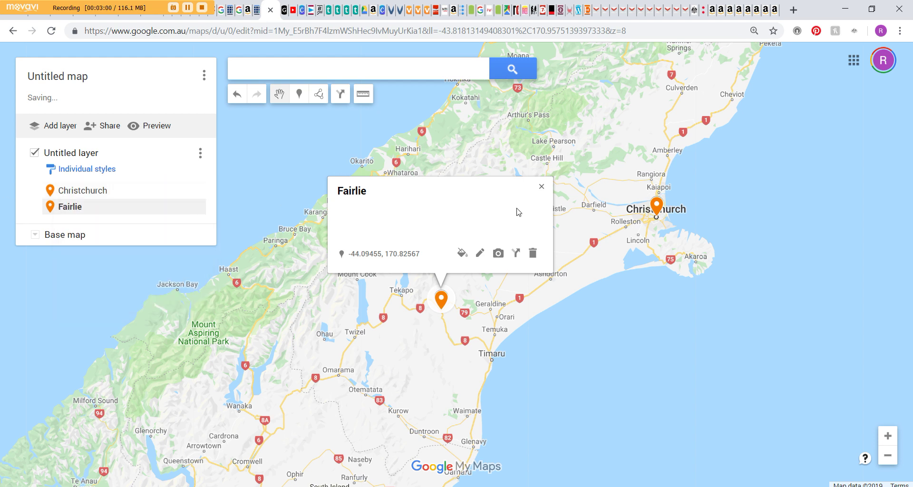
Close the Fairlie info card and shift the view toward Christchurch.
left_click(541, 186)
scroll(620, 256, "up", 1)
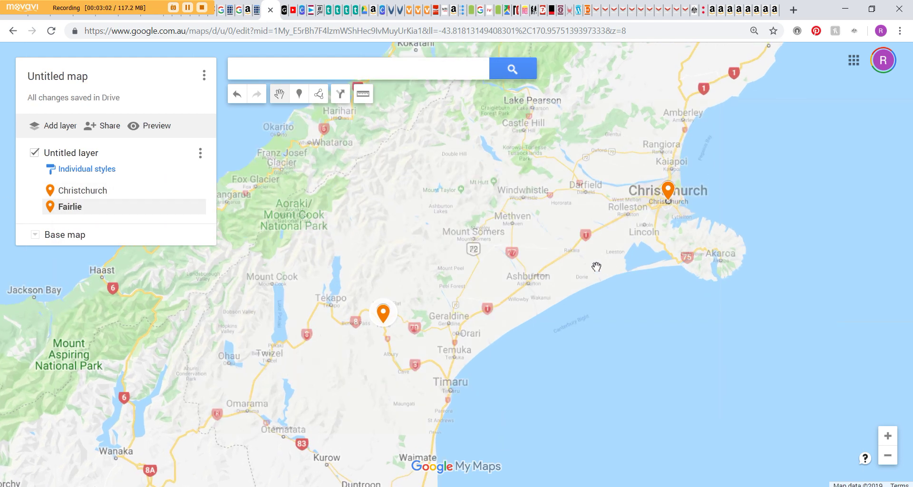
left_click_drag(582, 263, 601, 286)
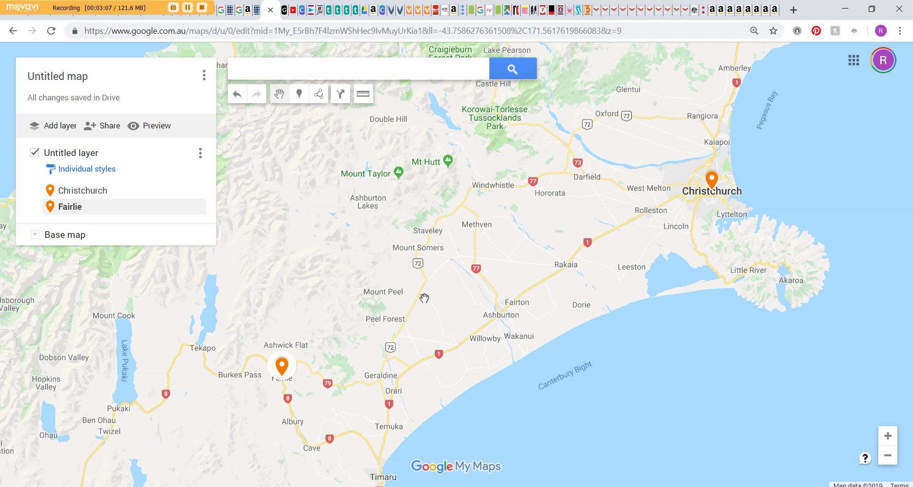
Add a driving route layer with start point A at Christchurch.
left_click(319, 95)
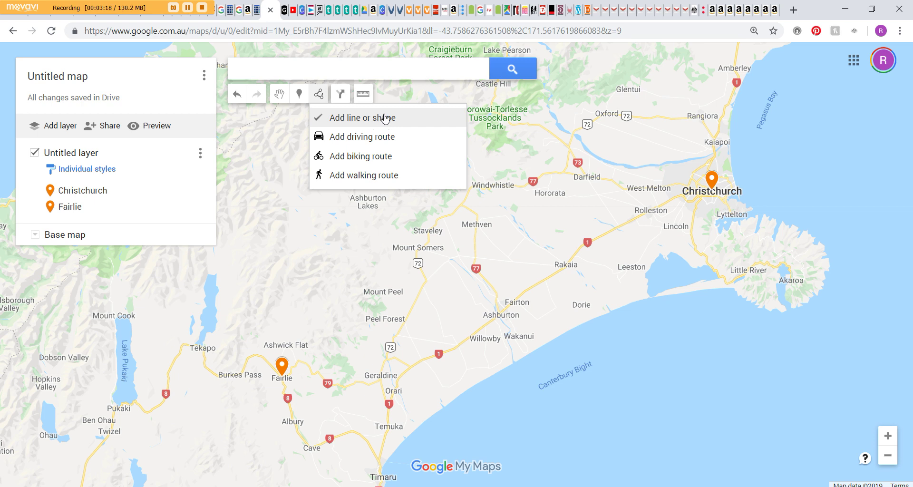
left_click(377, 136)
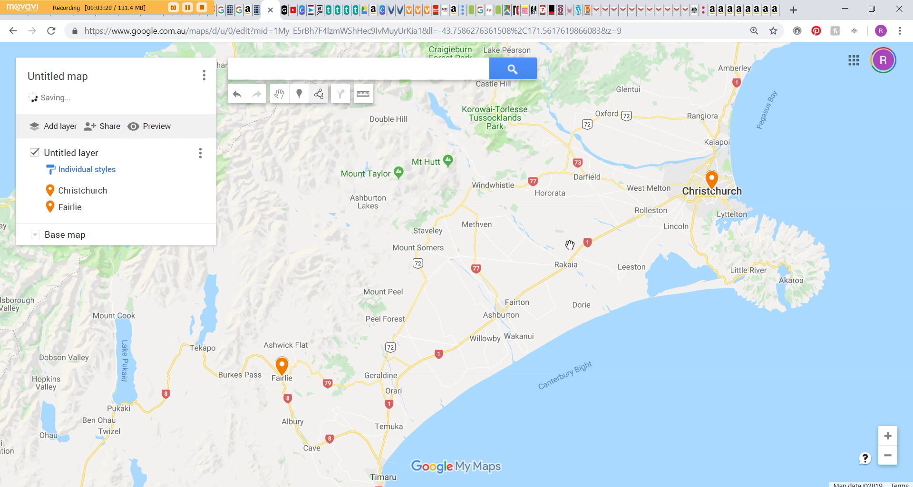
key("d")
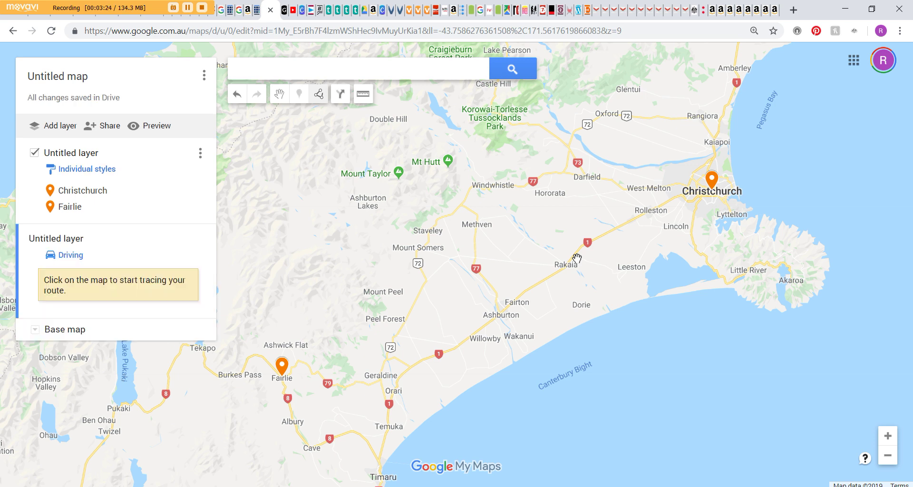
left_click(706, 192)
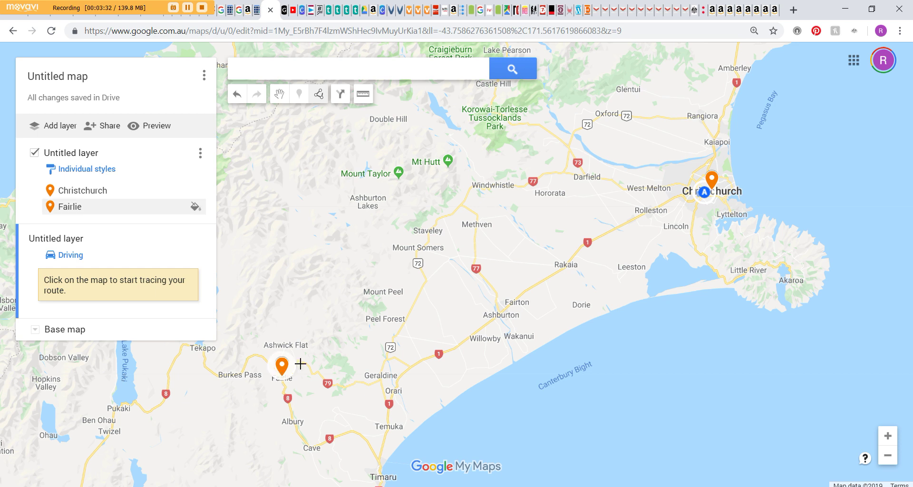
End the route at Fairlie as point B and drag its line to run via Geraldine.
left_click(288, 384)
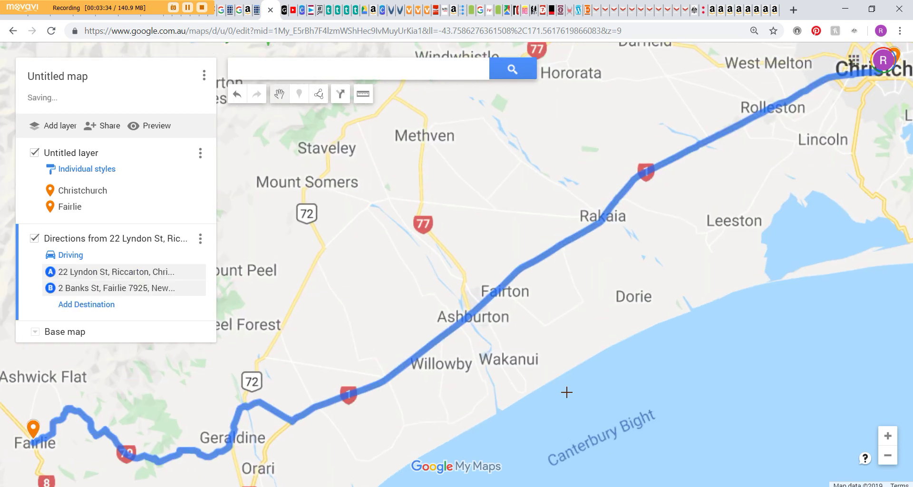
scroll(544, 344, "down", 1)
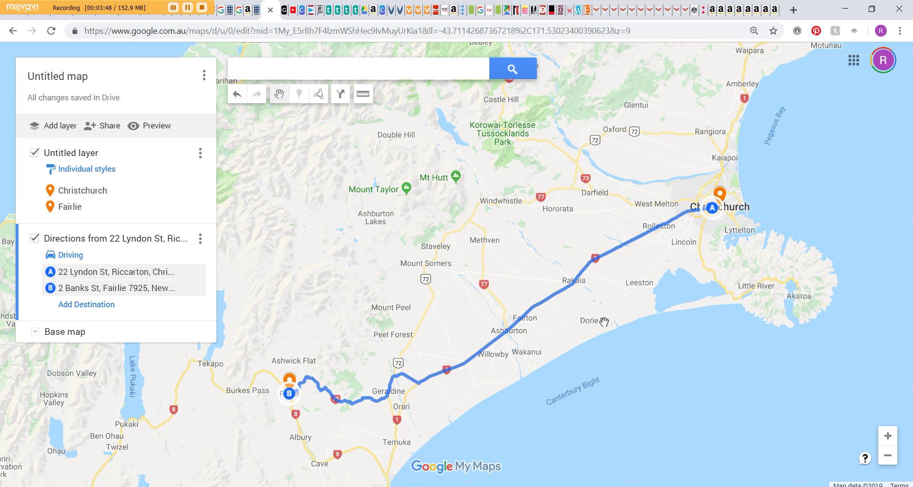
left_click_drag(551, 299, 500, 242)
mouse_move(380, 322)
left_mouse_down()
mouse_move(372, 327)
mouse_move(353, 292)
mouse_move(368, 327)
left_mouse_up()
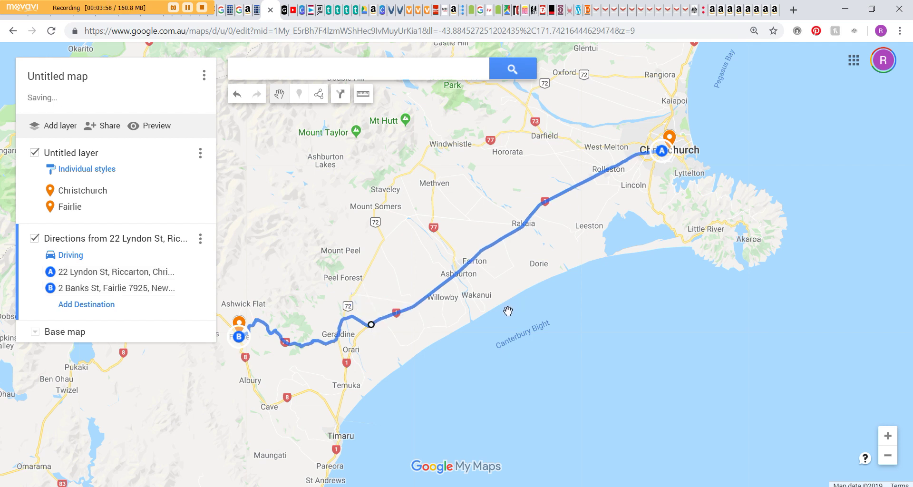
left_click_drag(489, 305, 517, 360)
scroll(524, 345, "down", 1)
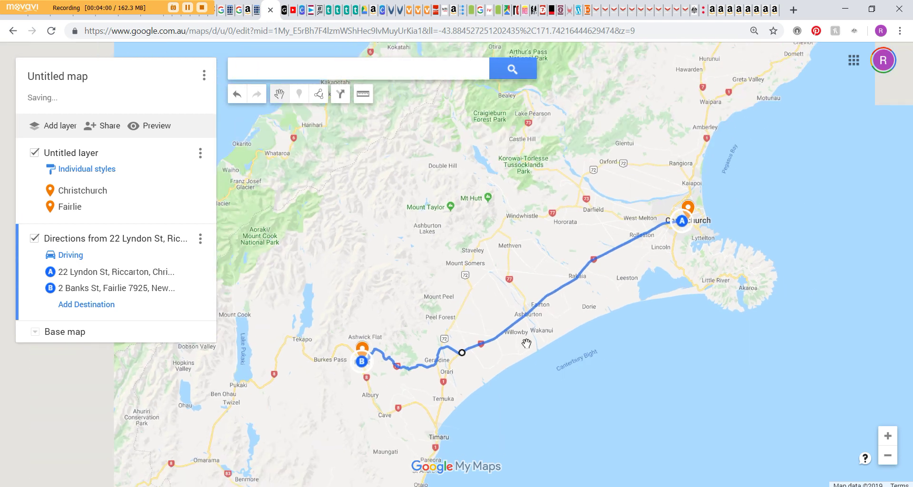
Add a third destination C, Twizel, New Zealand, to the driving route.
left_click(83, 305)
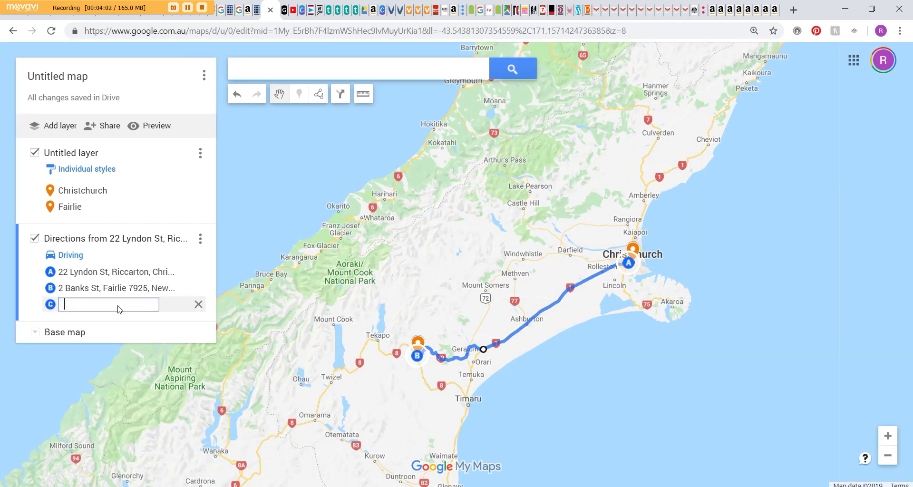
left_click(332, 381)
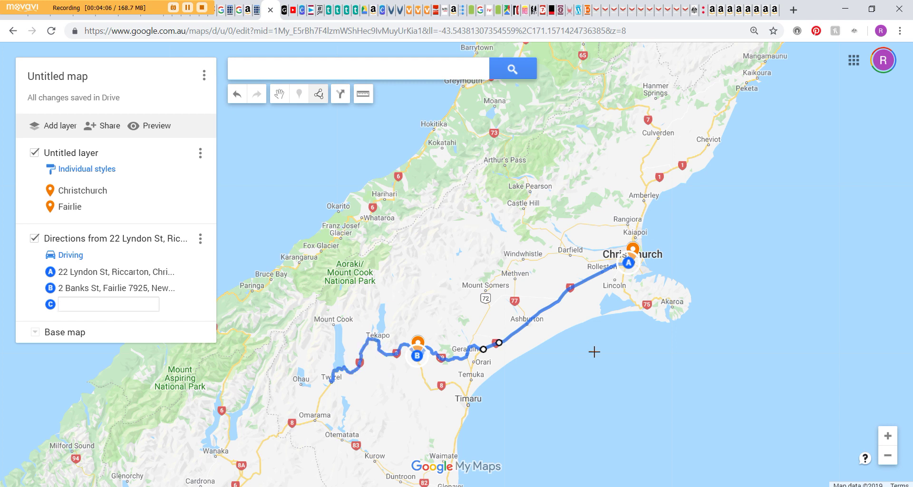
left_click(104, 305)
type("Twi")
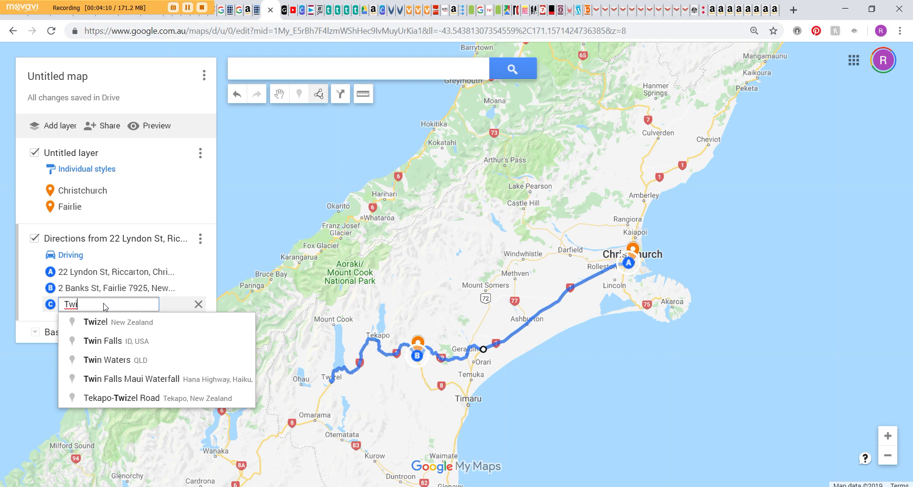
left_click(116, 323)
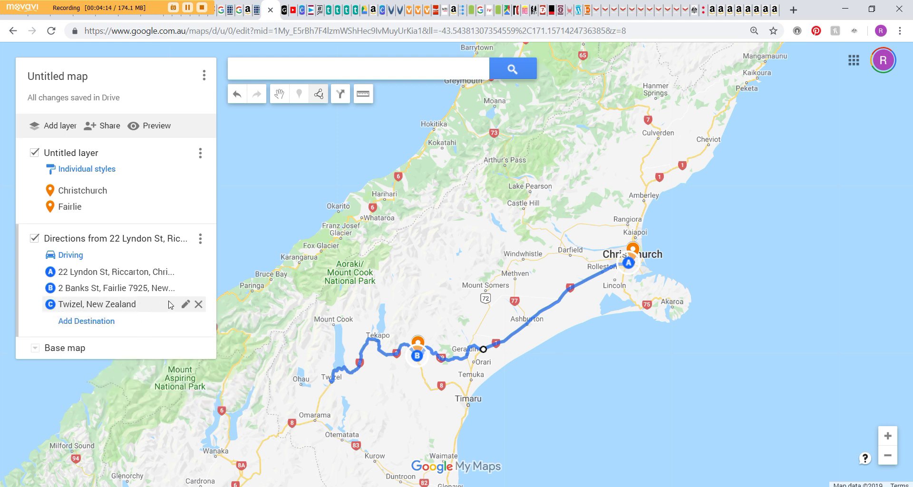
left_click_drag(567, 352, 525, 374)
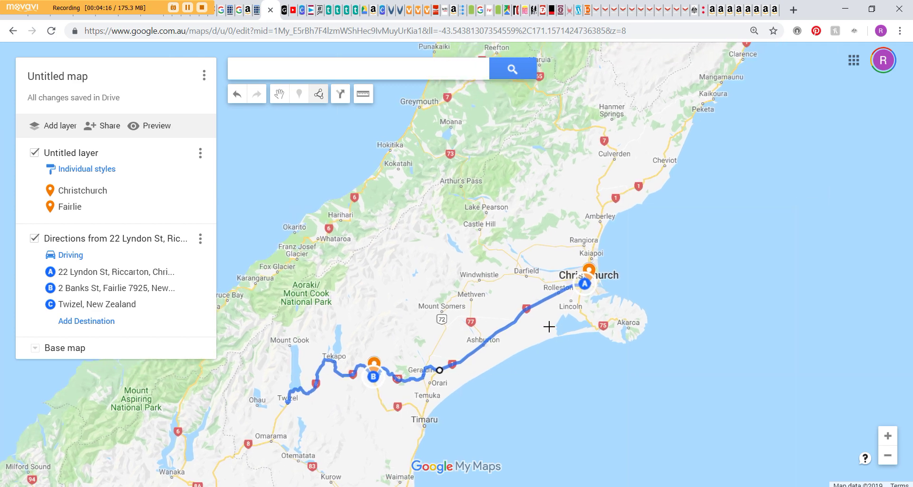
scroll(549, 326, "up", 1)
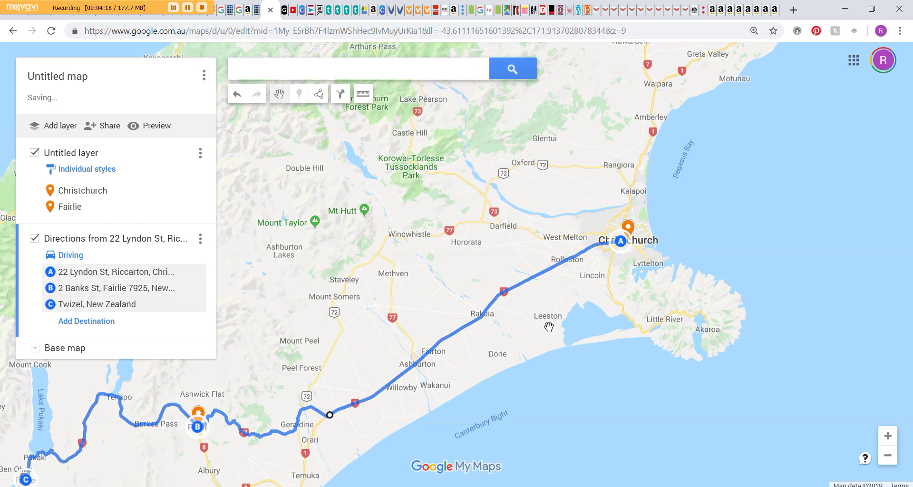
scroll(581, 279, "up", 1)
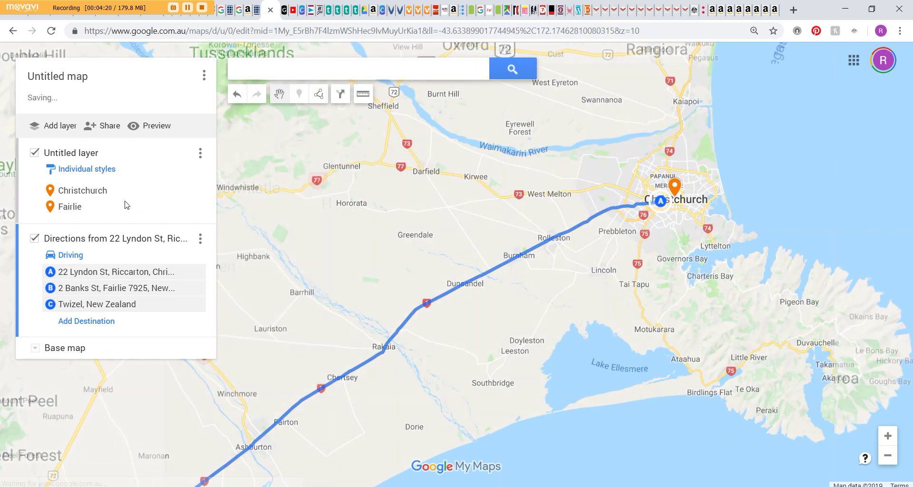
Zoom in on Christchurch and give its marker the orange camera icon from Popular Icons.
left_click_drag(616, 269, 492, 353)
scroll(545, 277, "up", 1)
scroll(544, 277, "up", 1)
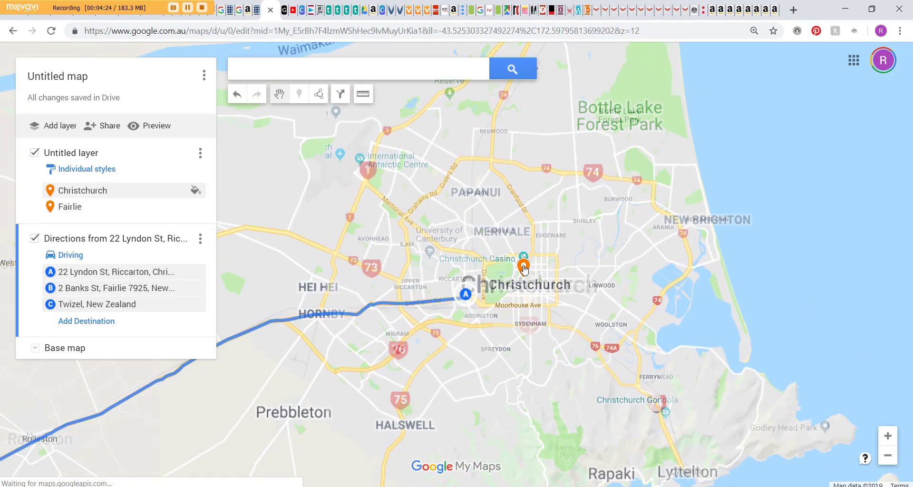
left_click(192, 190)
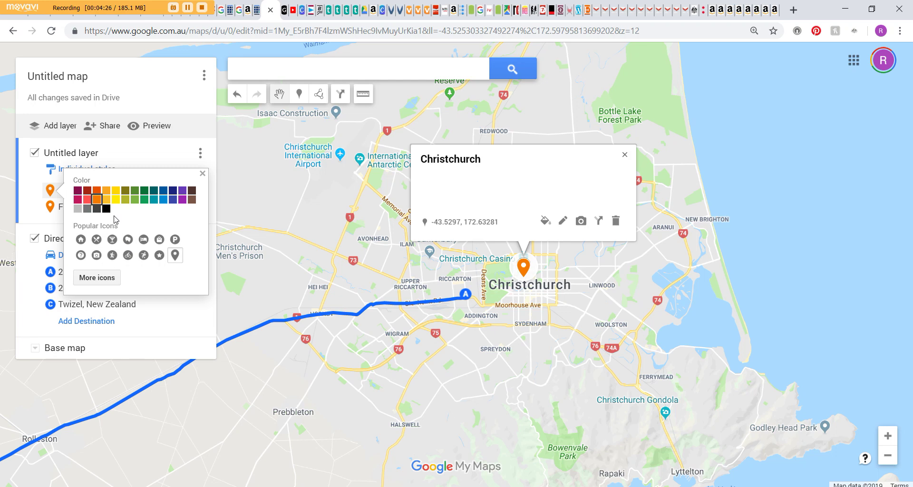
left_click(96, 255)
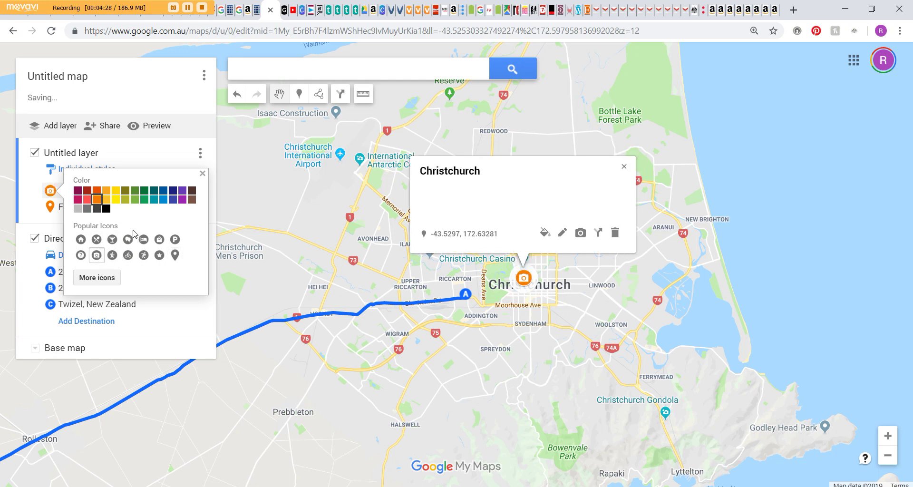
scroll(540, 270, "up", 1)
left_click(609, 175)
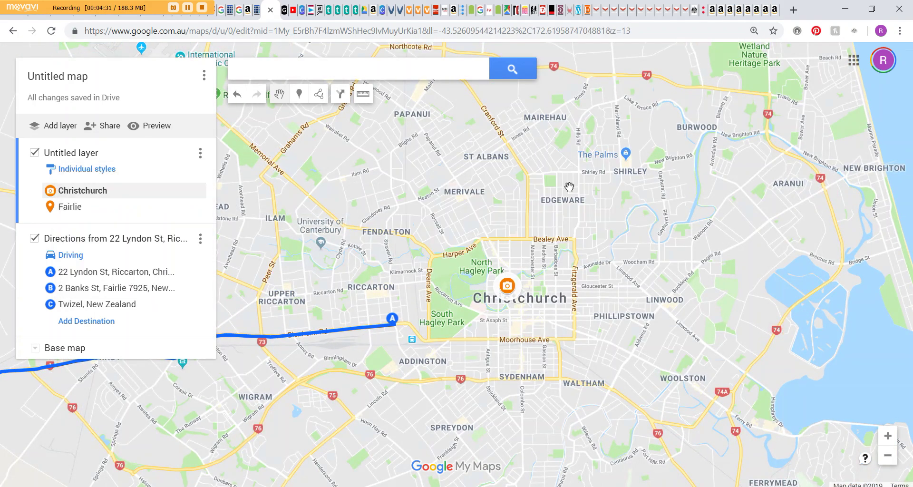
scroll(568, 180, "down", 1)
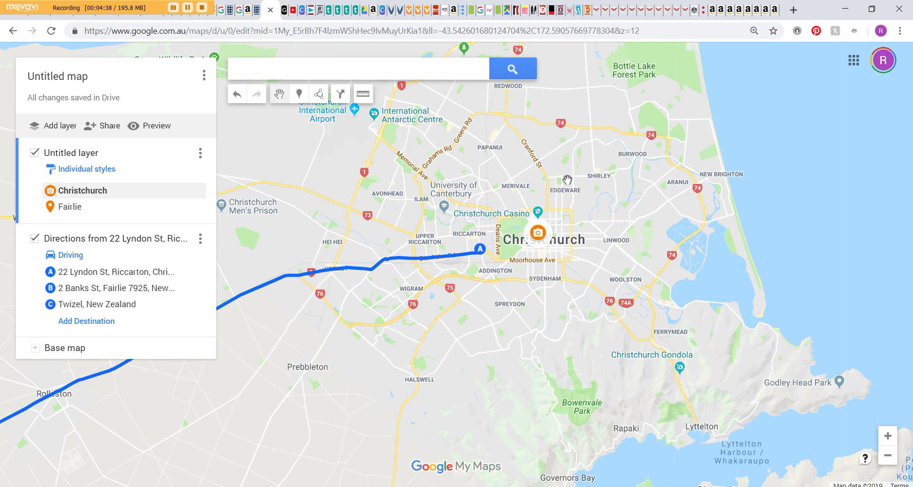
scroll(524, 198, "up", 1)
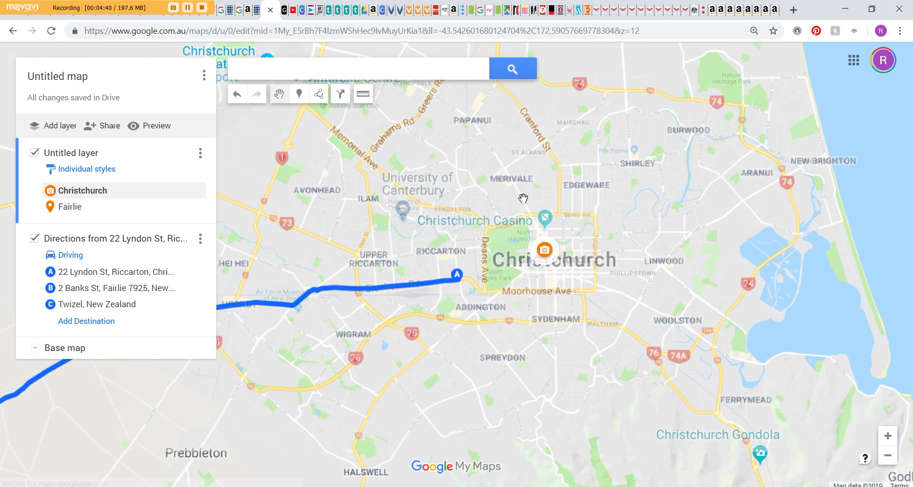
scroll(558, 235, "up", 1)
left_click_drag(536, 391, 535, 349)
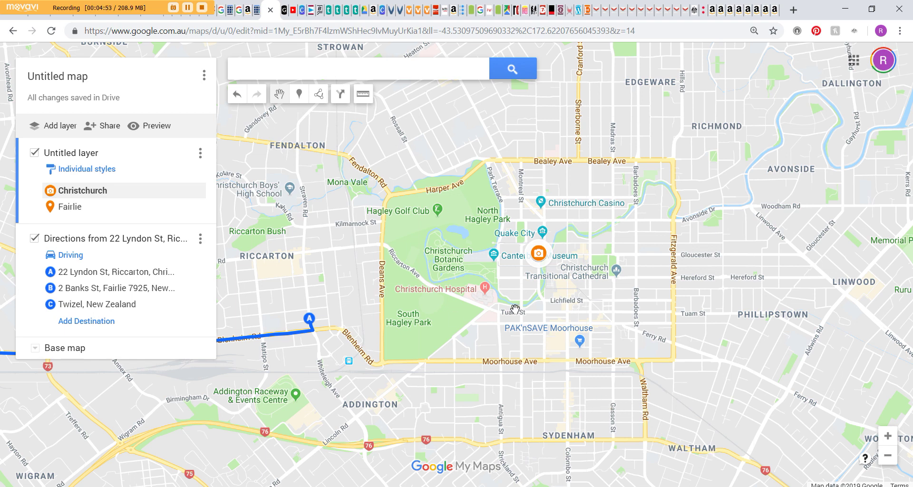
scroll(519, 299, "down", 1)
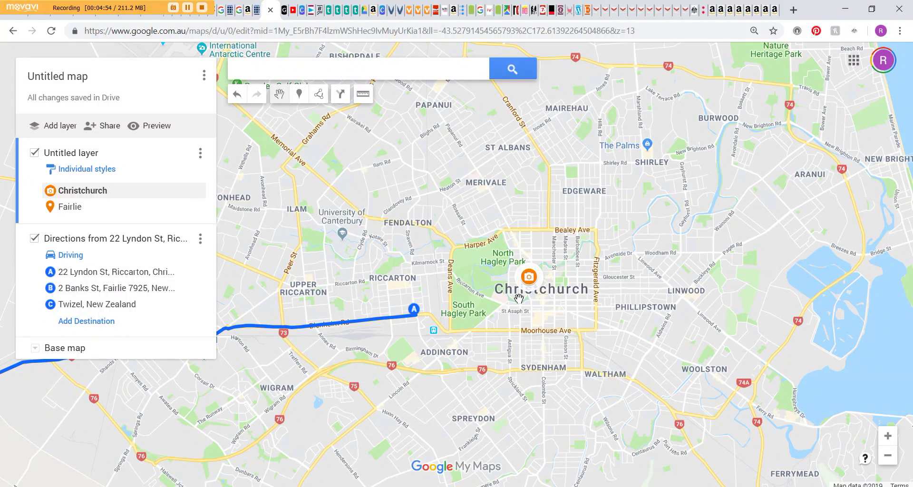